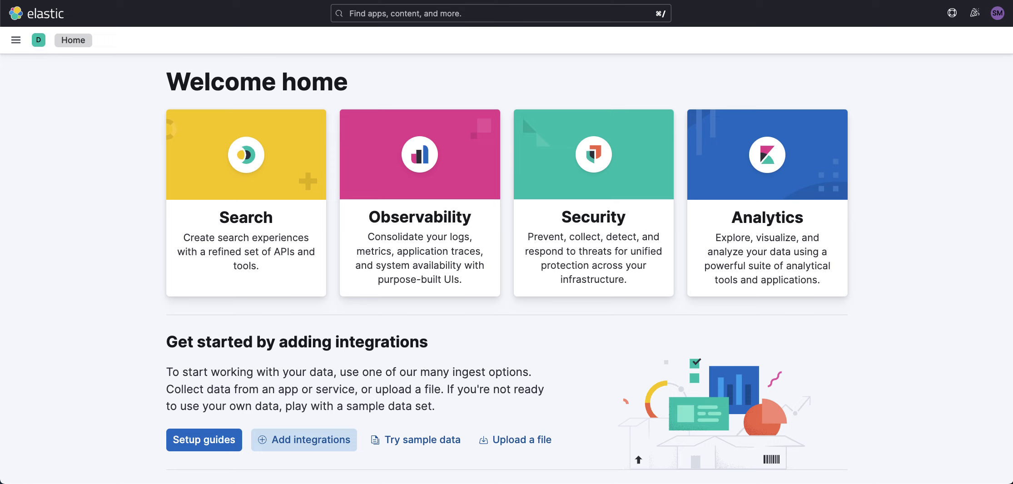
Step: In Discover, run the three-line ES|QL query on metrics-* for Automatic Windows services (185 results)
{"action": "left_click", "coordinate": [15, 40]}
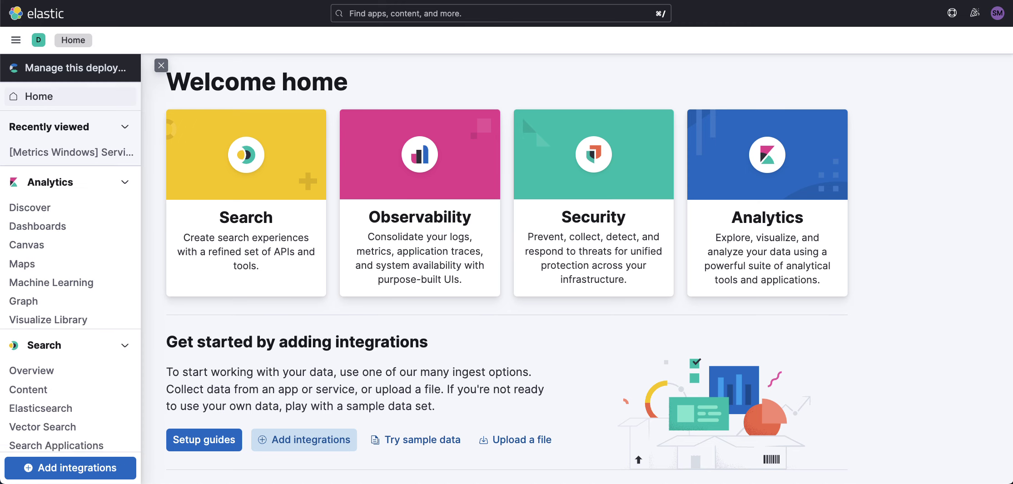
{"action": "left_click", "coordinate": [30, 209]}
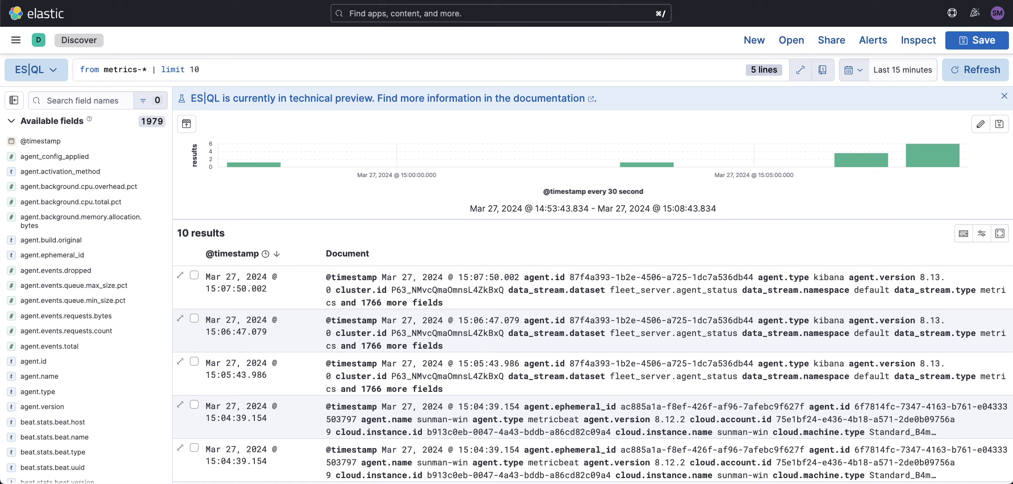
{"action": "left_click", "coordinate": [211, 69]}
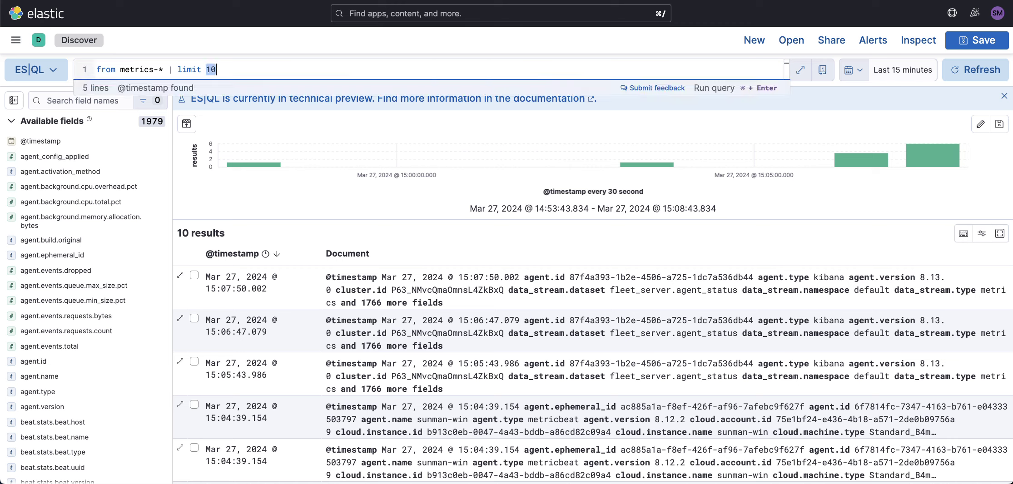
{"action": "key", "text": "super+a"}
{"action": "type", "text": "from metrics-* | WHERE @timestamp > NOW() - 5minute | where windows.service.start_type == \"Automatic\""}
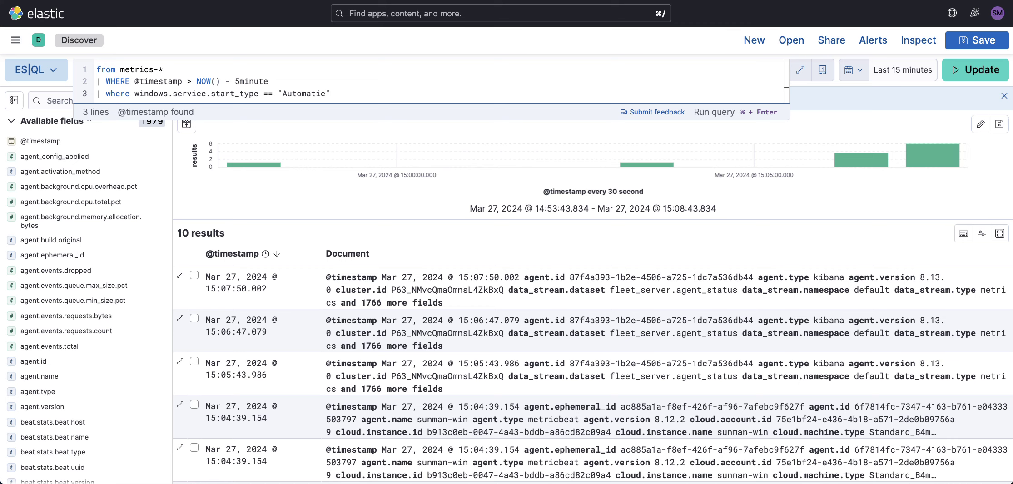
{"action": "key", "text": "super+equal"}
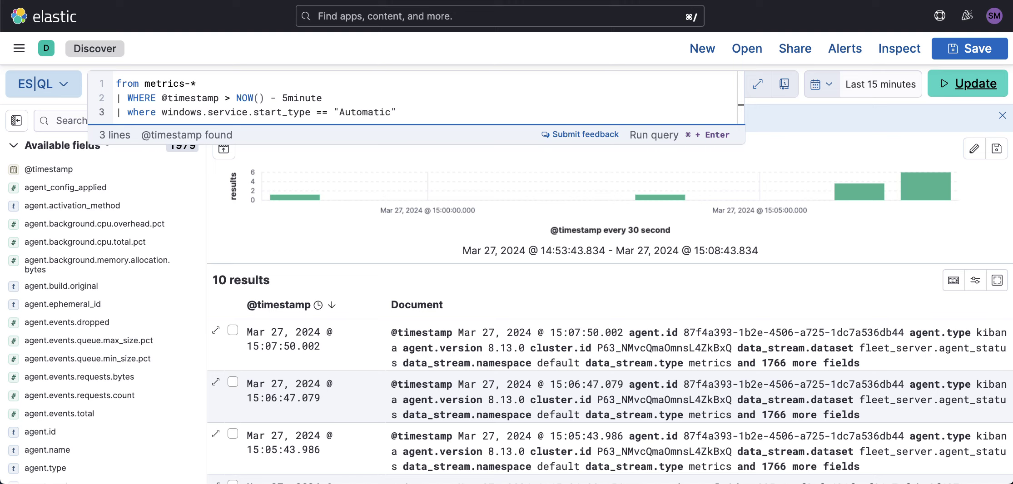
{"action": "left_click", "coordinate": [975, 83]}
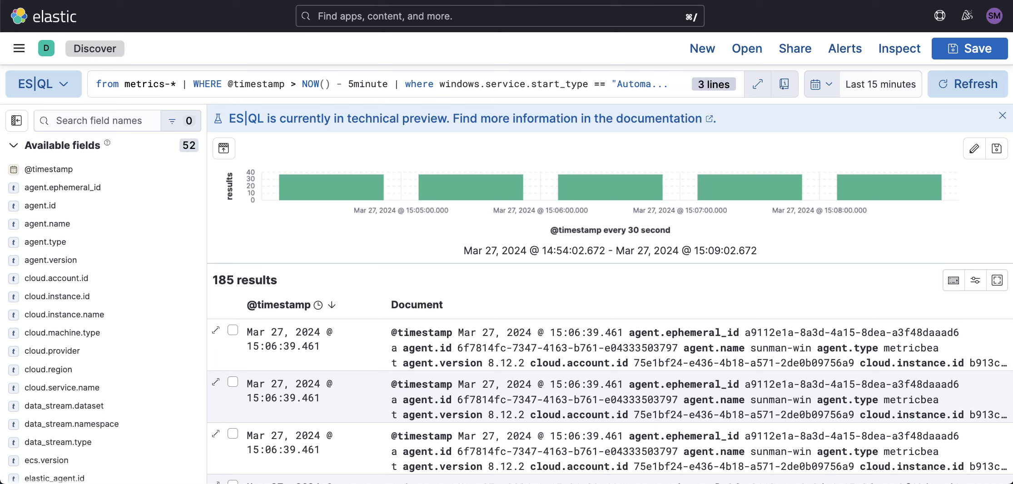
Step: Add a stats line computing running_count and stopped_count by windows.service.display_name and run it (37 rows)
{"action": "left_click", "coordinate": [454, 84]}
{"action": "key", "text": "super+Down"}
{"action": "type", "text": "| stats running_count=count(case(windows.service.state==\"Running\",1,null)), stopped_count=count(case(windows.service.state==\"Stopped\",1,null)) BY windows.service.display_name"}
{"action": "key", "text": "Return"}
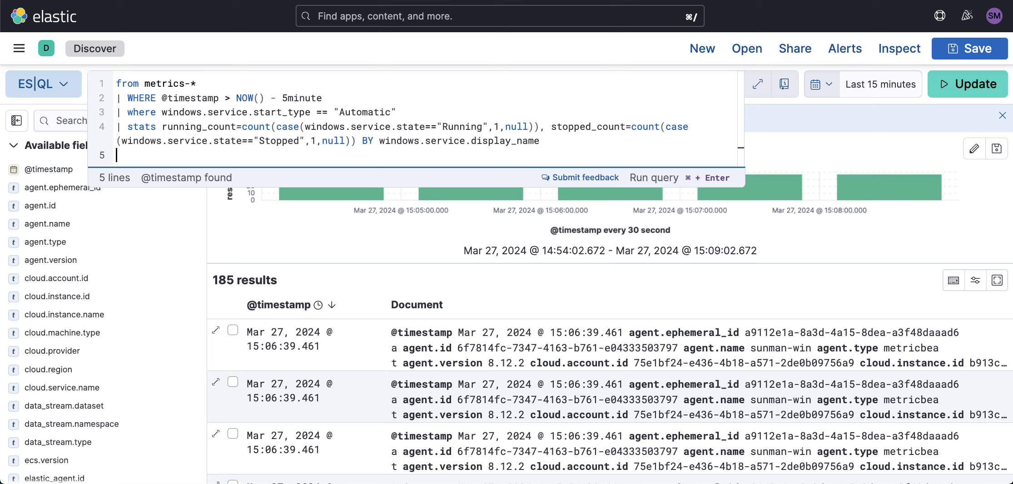
{"action": "left_click_drag", "start_coordinate": [380, 140], "coordinate": [540, 141]}
{"action": "left_click", "coordinate": [968, 85]}
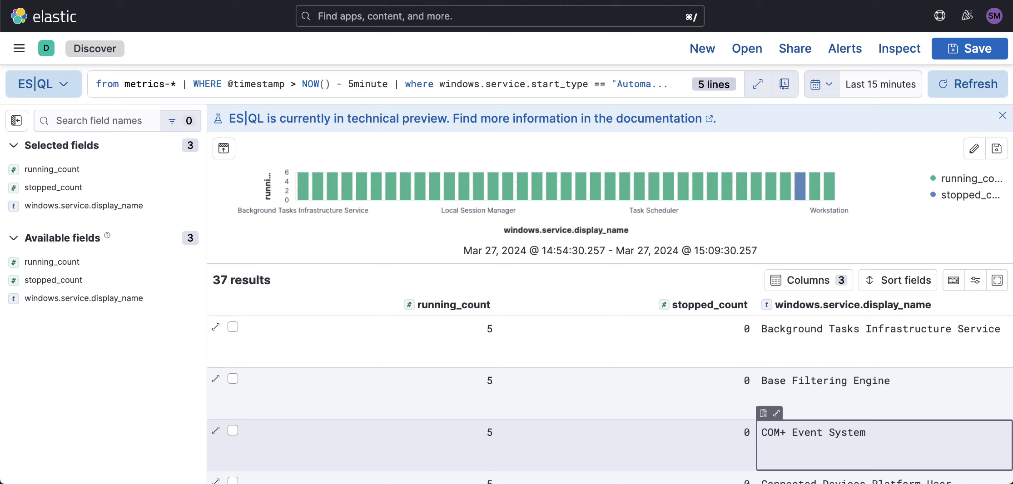
{"action": "scroll", "coordinate": [627, 393], "scroll_direction": "down", "scroll_amount": 1}
{"action": "scroll", "coordinate": [627, 393], "scroll_direction": "up", "scroll_amount": 1}
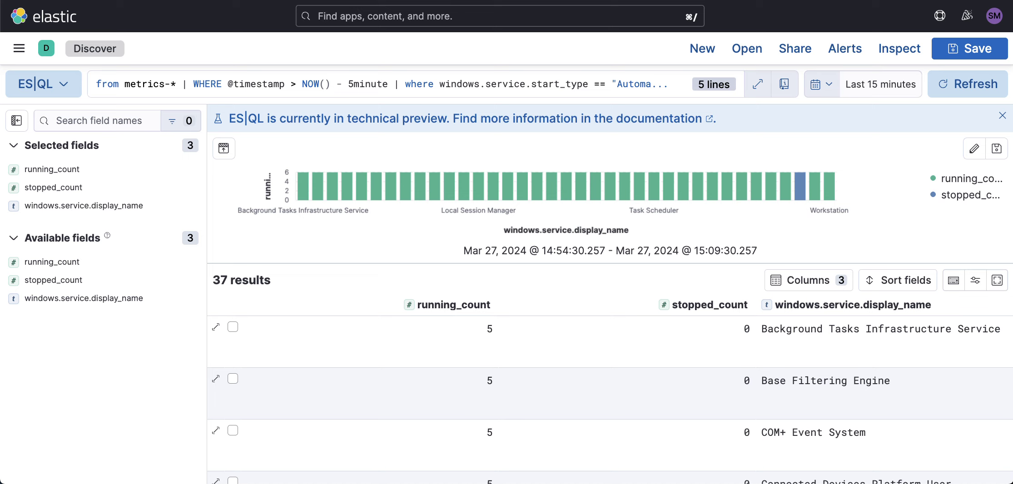
Step: Filter to running_count == 0 and stopped_count > 1, leaving one service with stopped count 5
{"action": "left_click", "coordinate": [389, 155]}
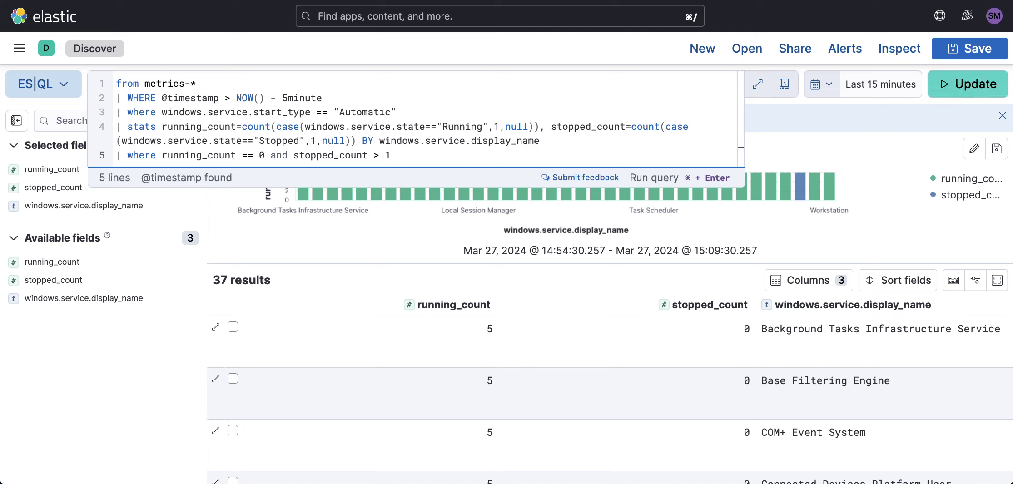
{"action": "left_click_drag", "start_coordinate": [265, 156], "coordinate": [162, 156]}
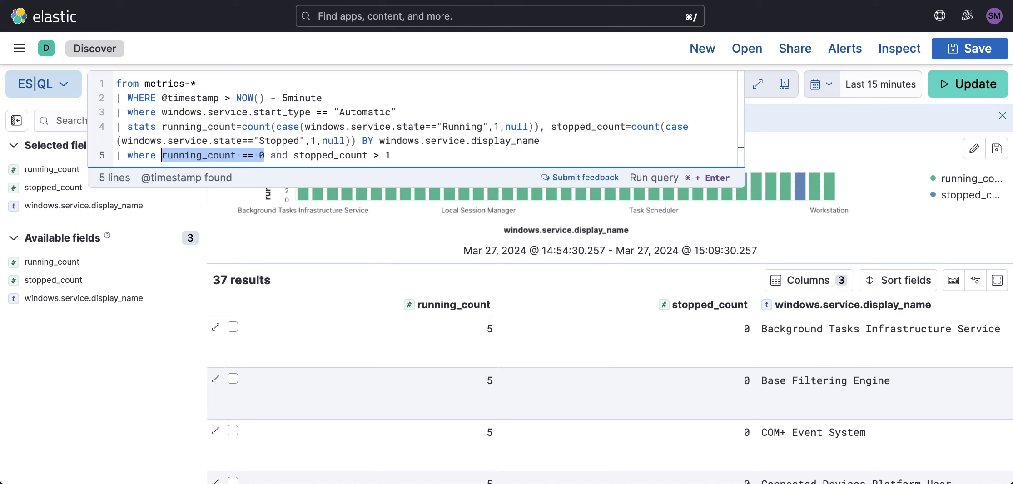
{"action": "left_click_drag", "start_coordinate": [300, 156], "coordinate": [390, 156]}
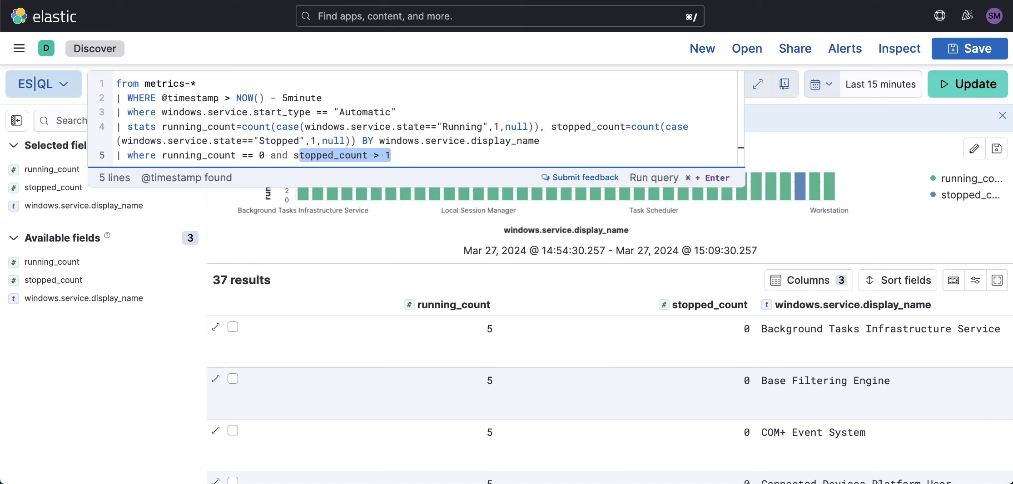
{"action": "left_click", "coordinate": [391, 156]}
{"action": "left_click", "coordinate": [975, 84]}
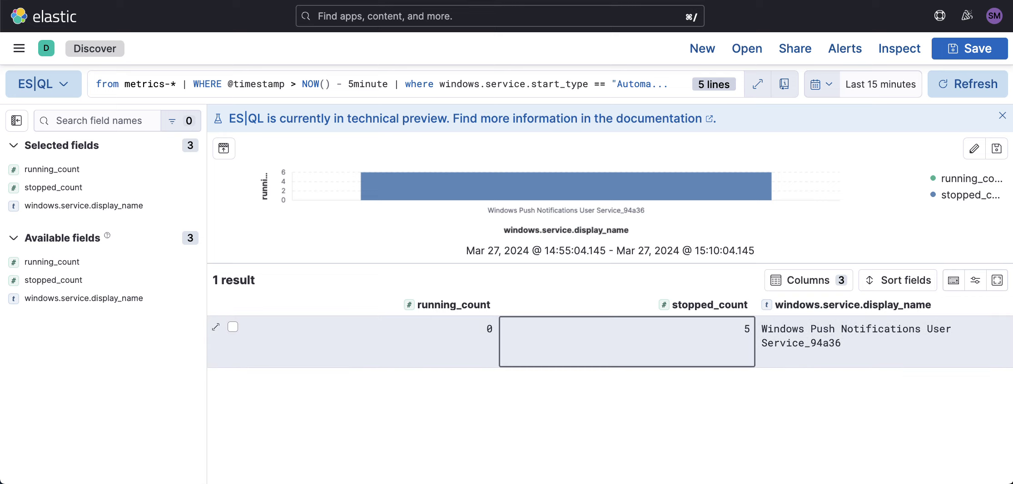
{"action": "left_click", "coordinate": [627, 340]}
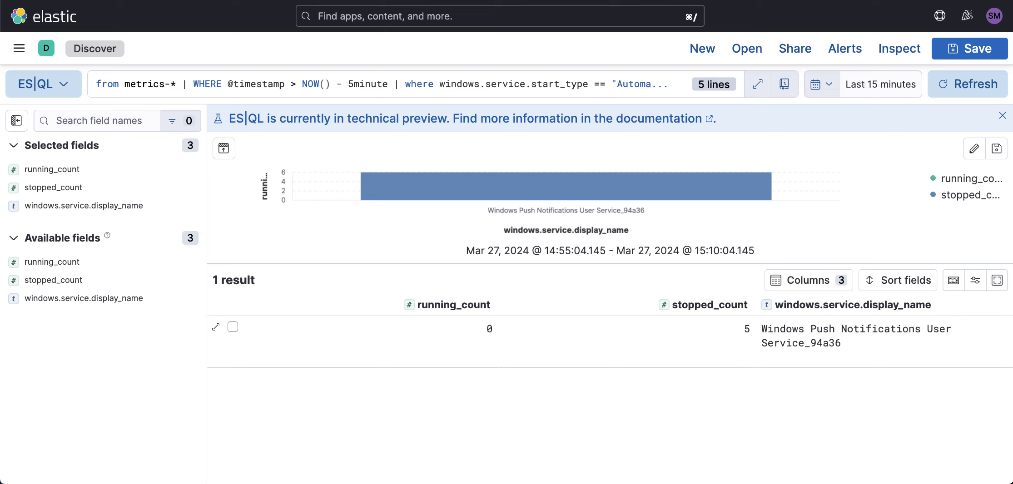
{"action": "key", "text": "super+minus"}
{"action": "key", "text": "super+minus"}
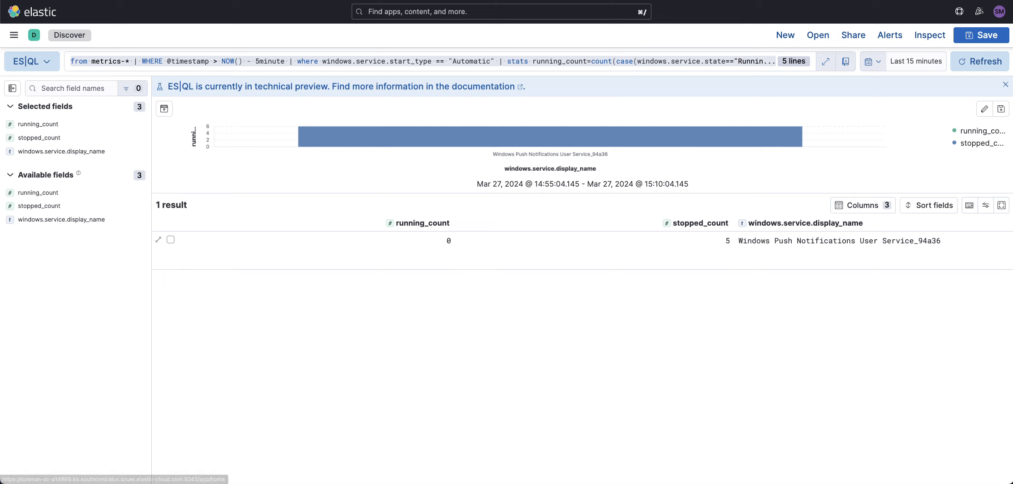
Step: Go to Observability Alerts and open the Manage Rules list
{"action": "left_click", "coordinate": [14, 35]}
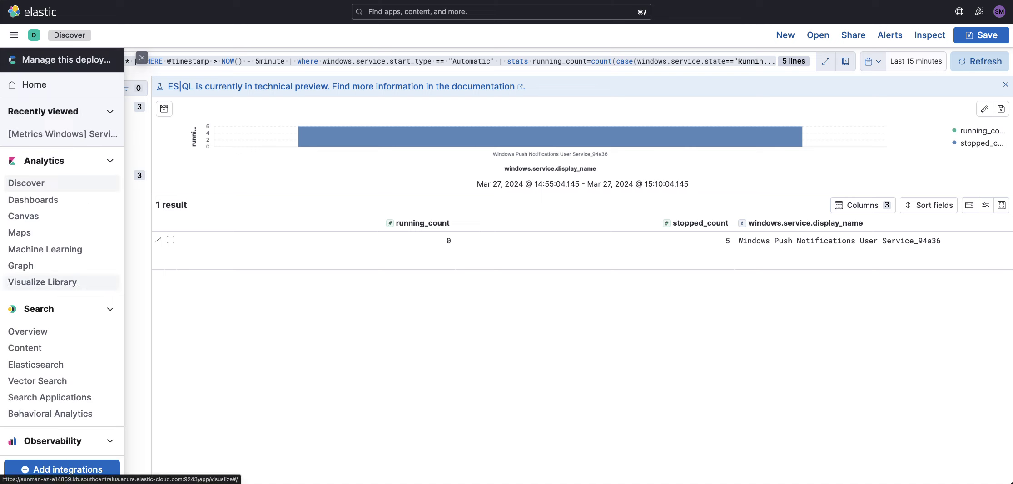
{"action": "scroll", "coordinate": [43, 216], "scroll_direction": "down", "scroll_amount": 3}
{"action": "scroll", "coordinate": [43, 216], "scroll_direction": "down", "scroll_amount": 2}
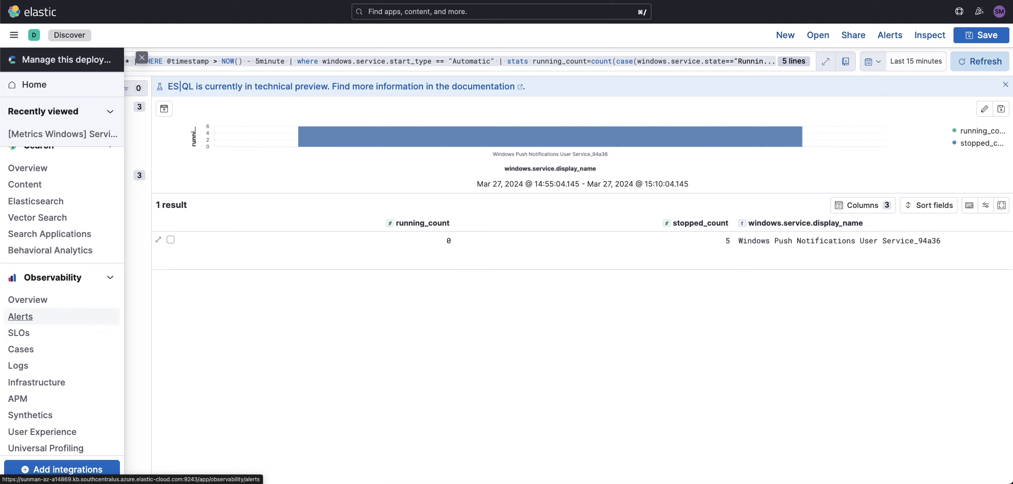
{"action": "left_click", "coordinate": [21, 317]}
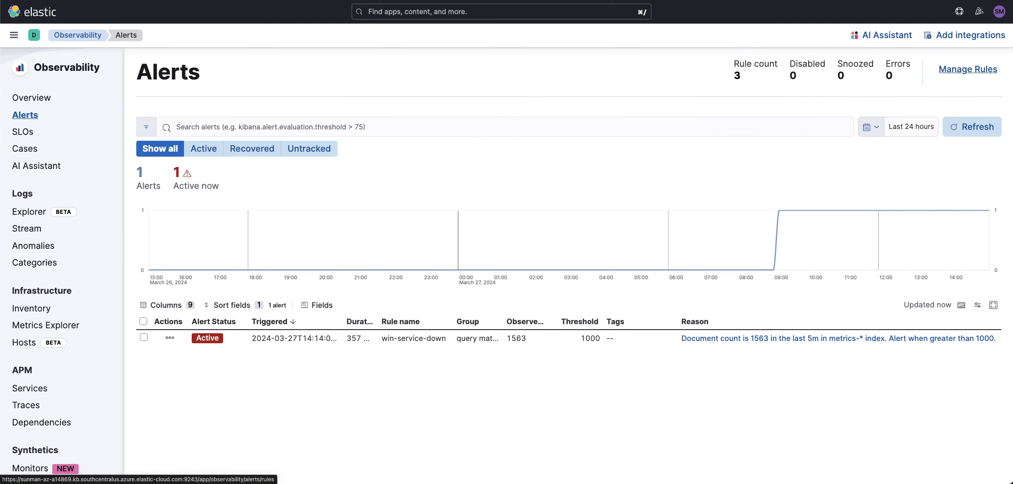
{"action": "left_click", "coordinate": [967, 69]}
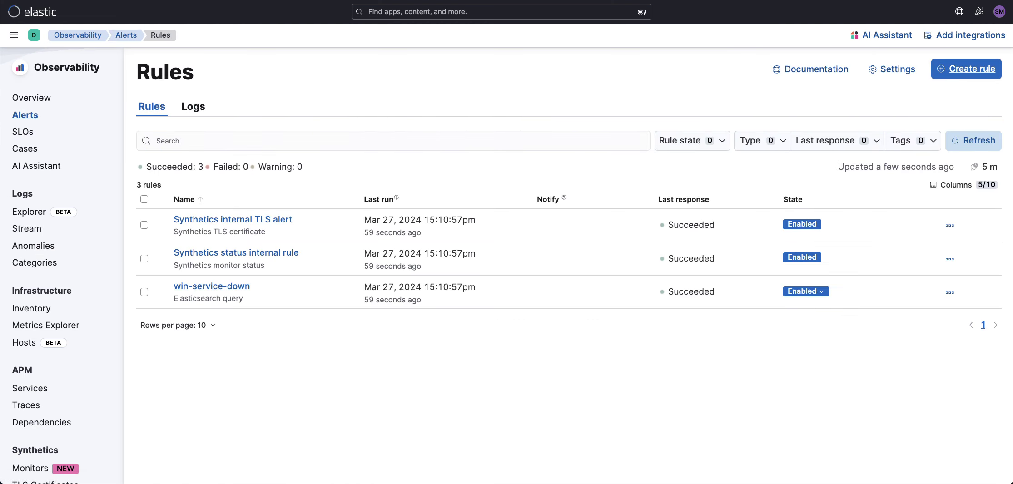
Step: Create a new rule with Elasticsearch query as the rule type
{"action": "left_click", "coordinate": [967, 69]}
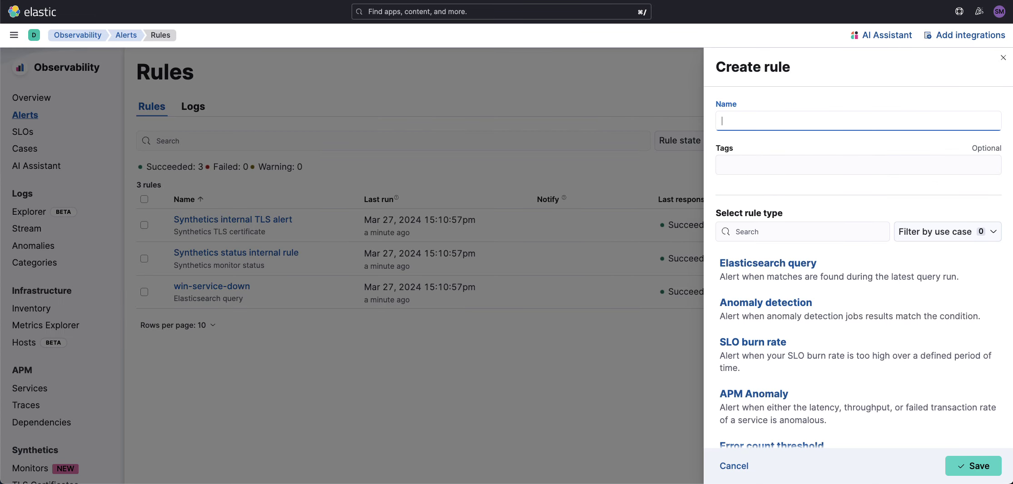
{"action": "scroll", "coordinate": [835, 273], "scroll_direction": "down", "scroll_amount": 10}
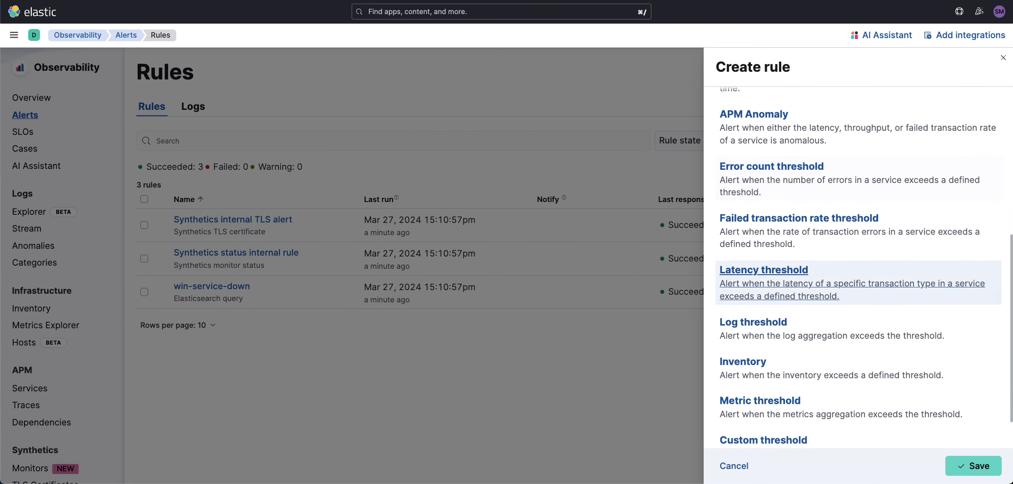
{"action": "scroll", "coordinate": [835, 277], "scroll_direction": "up", "scroll_amount": 10}
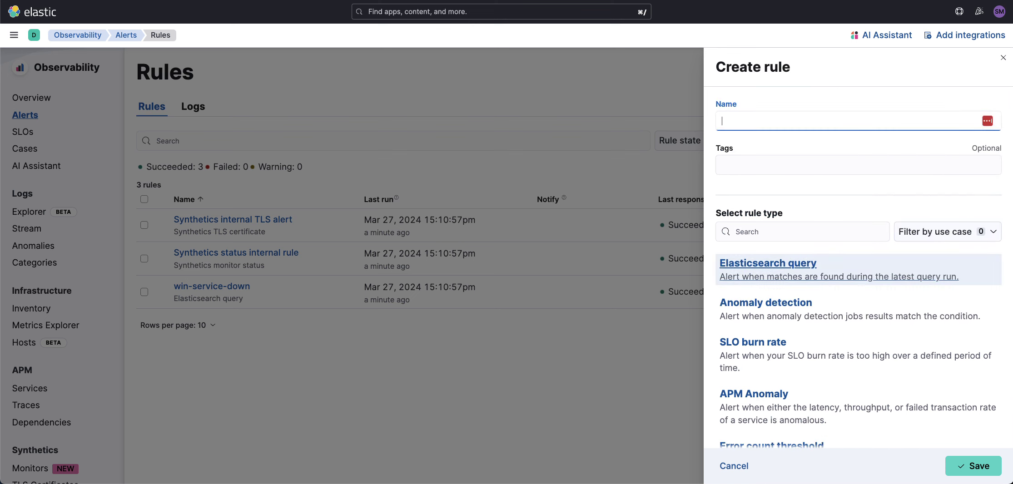
{"action": "left_click", "coordinate": [772, 282]}
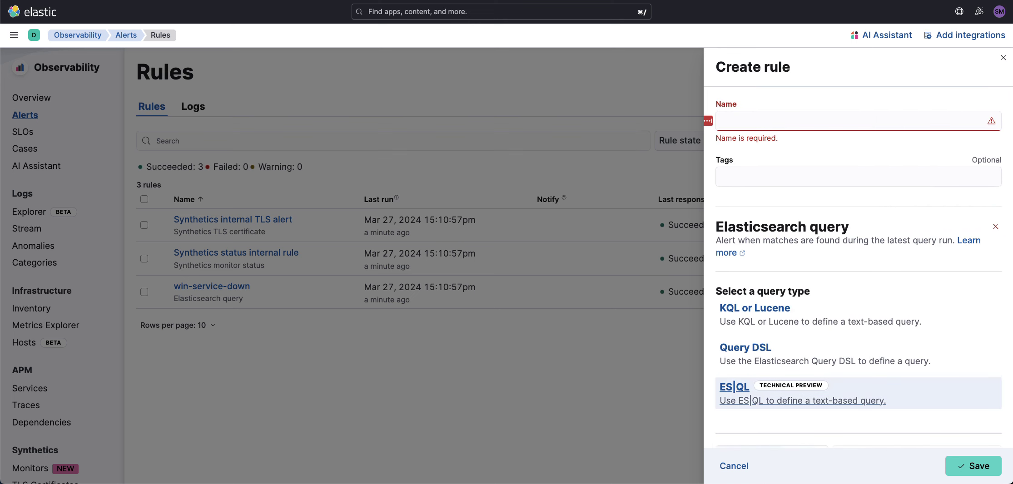
Step: Use ES|QL with the pasted five-line query and name the rule windows-service-down-no-restart-attempt
{"action": "left_click", "coordinate": [750, 394]}
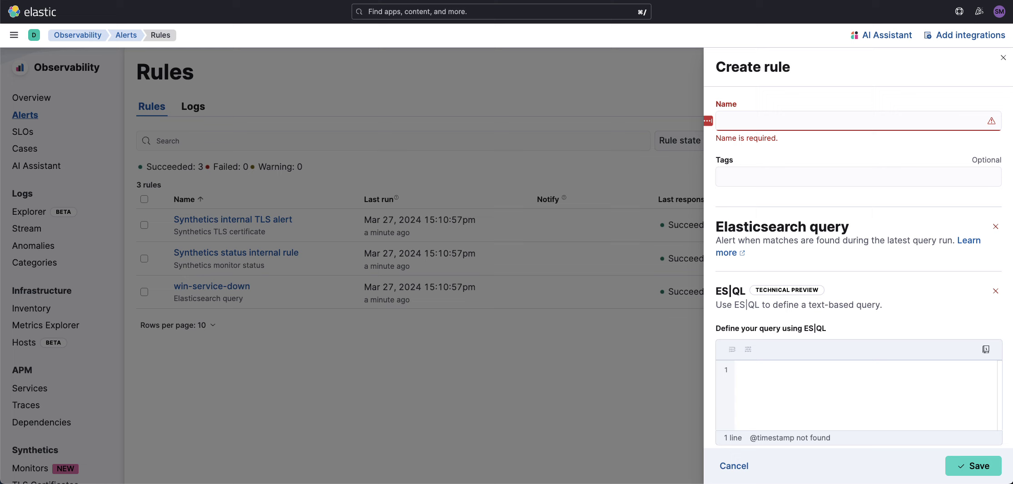
{"action": "key", "text": "super+v"}
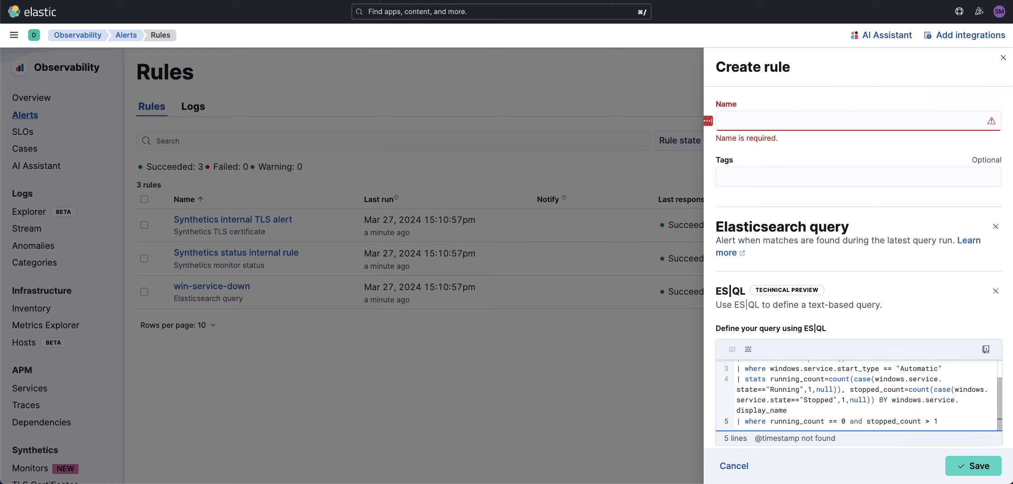
{"action": "left_click", "coordinate": [769, 121]}
{"action": "type", "text": "windo"}
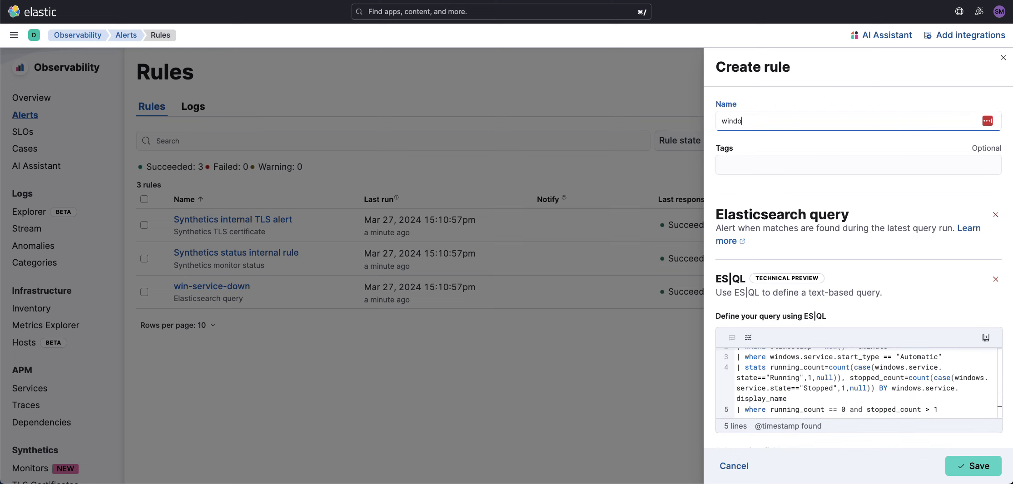
{"action": "type", "text": "ws-service-down-no-restart-attempt"}
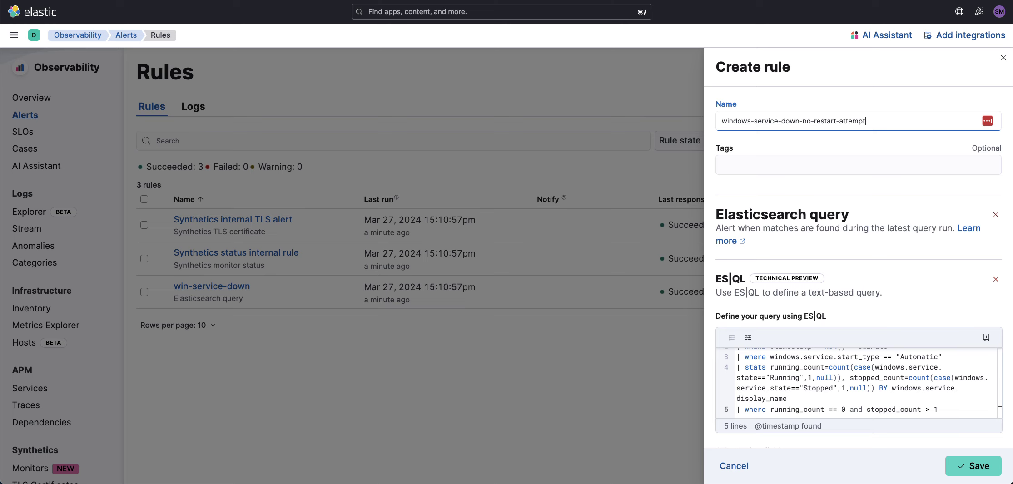
Step: Test the rule's ES|QL query, which matches 1 document in the last 5 minutes
{"action": "scroll", "coordinate": [858, 272], "scroll_direction": "down", "scroll_amount": 5}
{"action": "scroll", "coordinate": [858, 272], "scroll_direction": "up", "scroll_amount": 4}
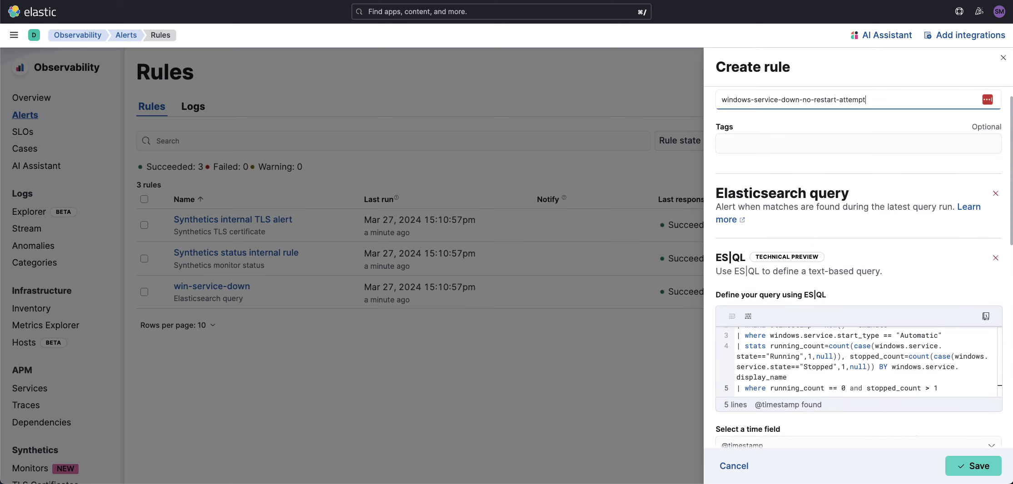
{"action": "scroll", "coordinate": [859, 272], "scroll_direction": "down", "scroll_amount": 5}
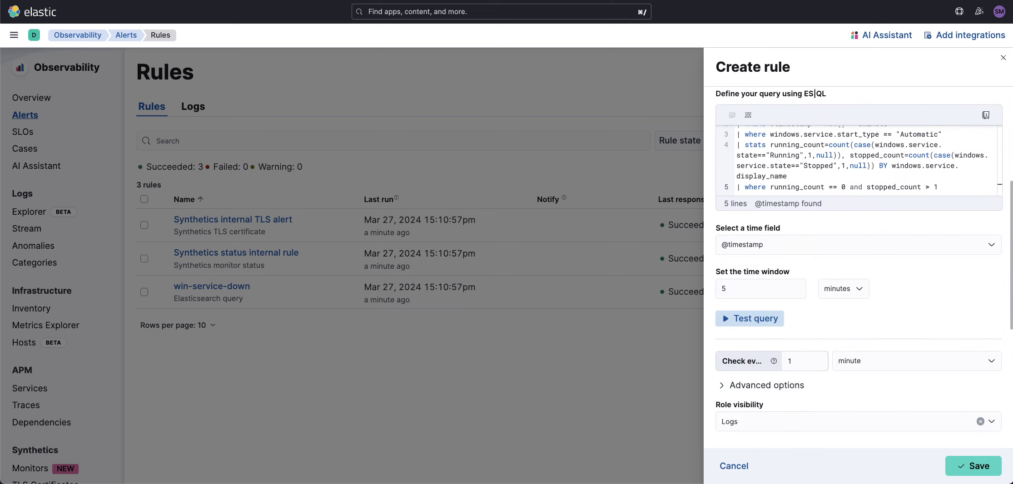
{"action": "left_click", "coordinate": [755, 318]}
{"action": "scroll", "coordinate": [755, 318], "scroll_direction": "down", "scroll_amount": 3}
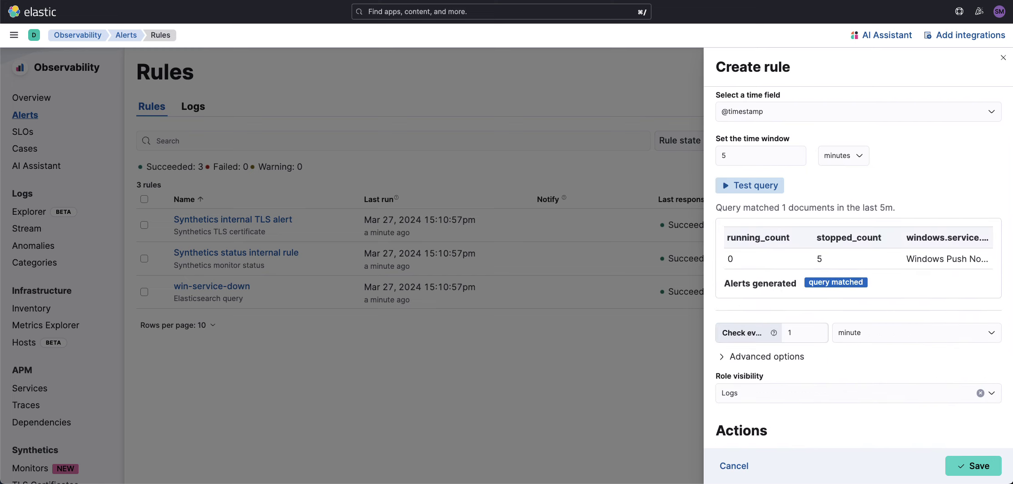
{"action": "left_click", "coordinate": [947, 259]}
Step: Review the rule's check interval and connector types, then return to the query editor
{"action": "scroll", "coordinate": [908, 255], "scroll_direction": "down", "scroll_amount": 1}
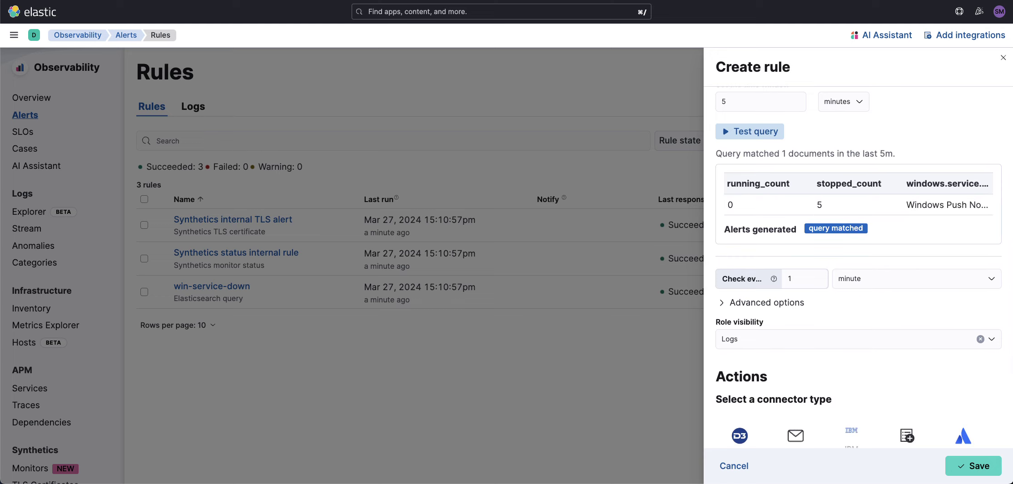
{"action": "scroll", "coordinate": [863, 268], "scroll_direction": "down", "scroll_amount": 1}
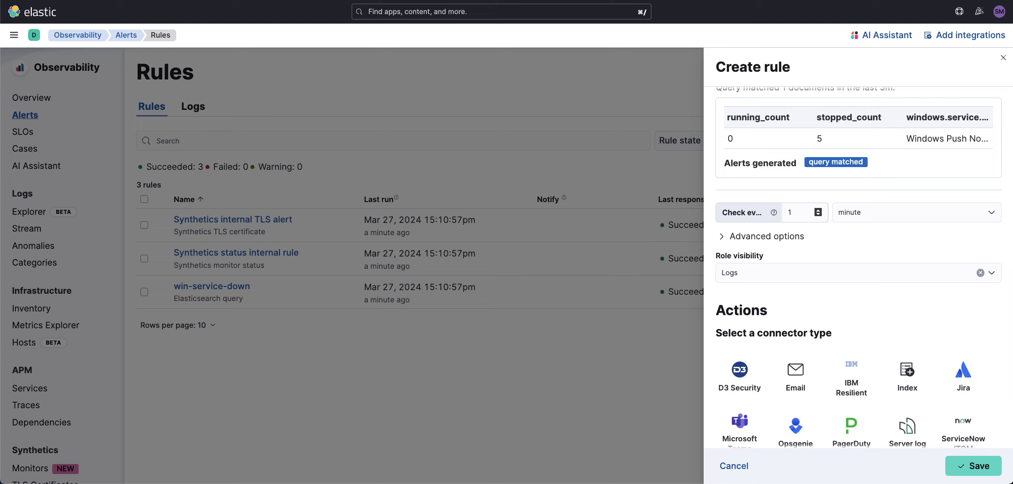
{"action": "scroll", "coordinate": [863, 268], "scroll_direction": "down", "scroll_amount": 2}
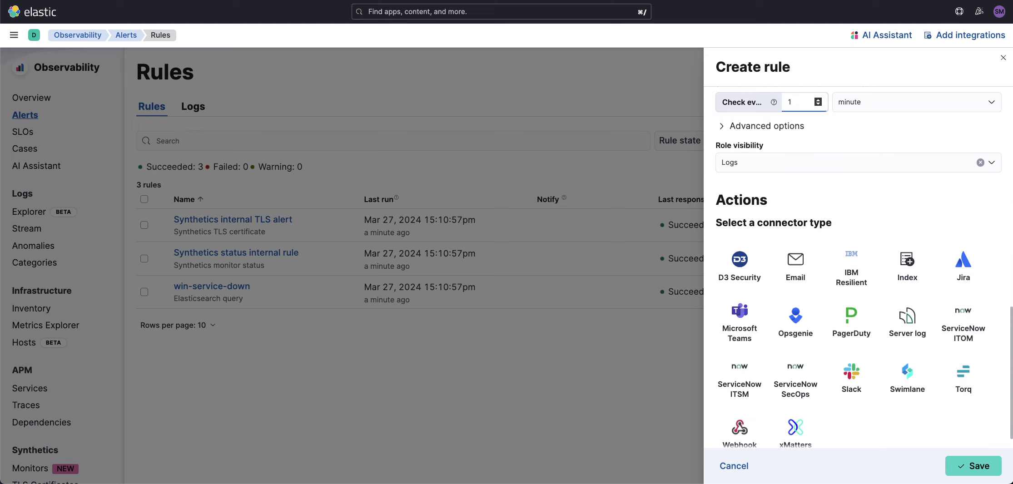
{"action": "scroll", "coordinate": [863, 268], "scroll_direction": "down", "scroll_amount": 1}
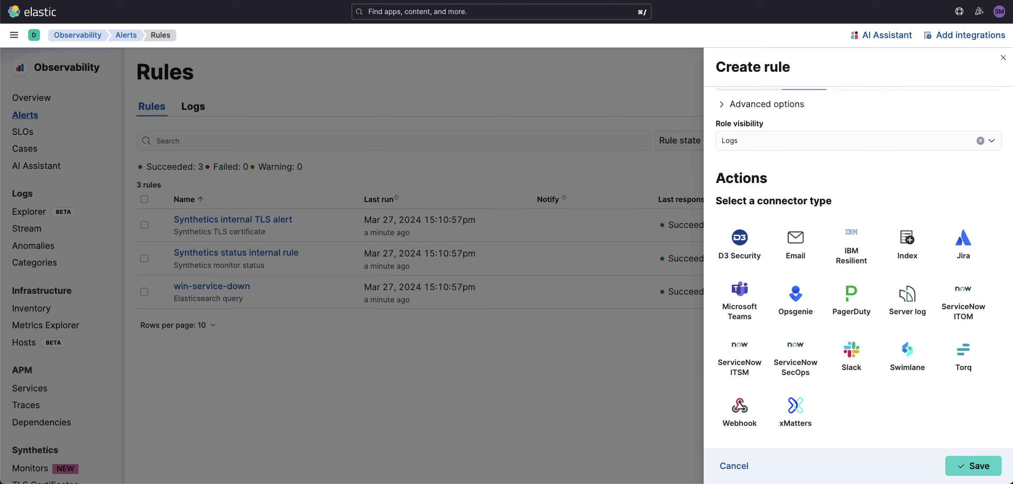
{"action": "scroll", "coordinate": [859, 272], "scroll_direction": "up", "scroll_amount": 10}
{"action": "scroll", "coordinate": [859, 206], "scroll_direction": "up", "scroll_amount": 2}
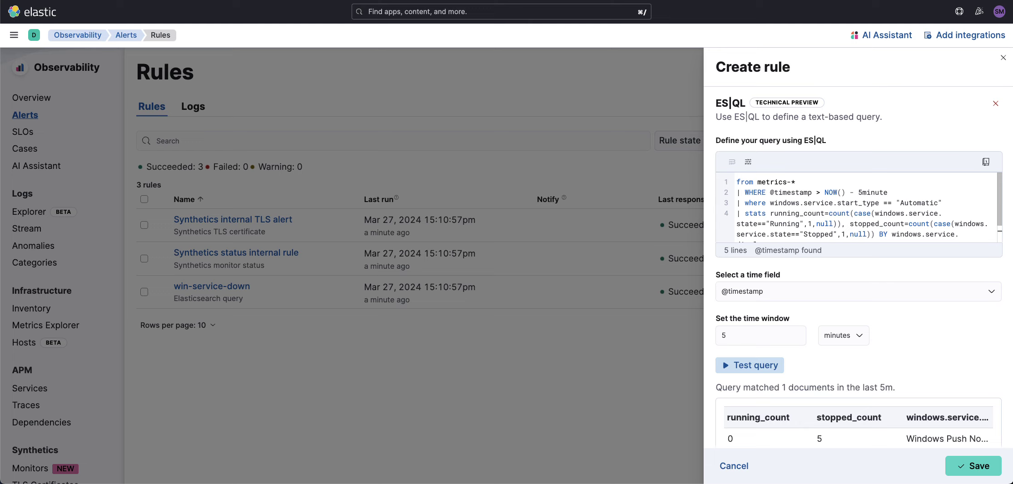